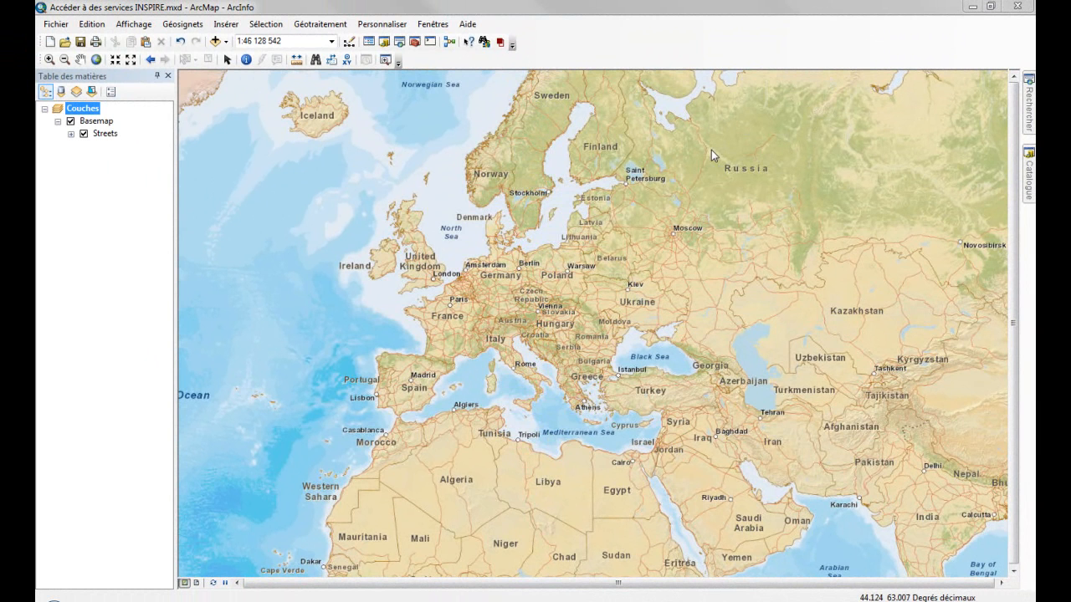
- Open the Geoportal CSW client and review the service URL, profile and display name of the three configured catalogs
left_click(483, 42)
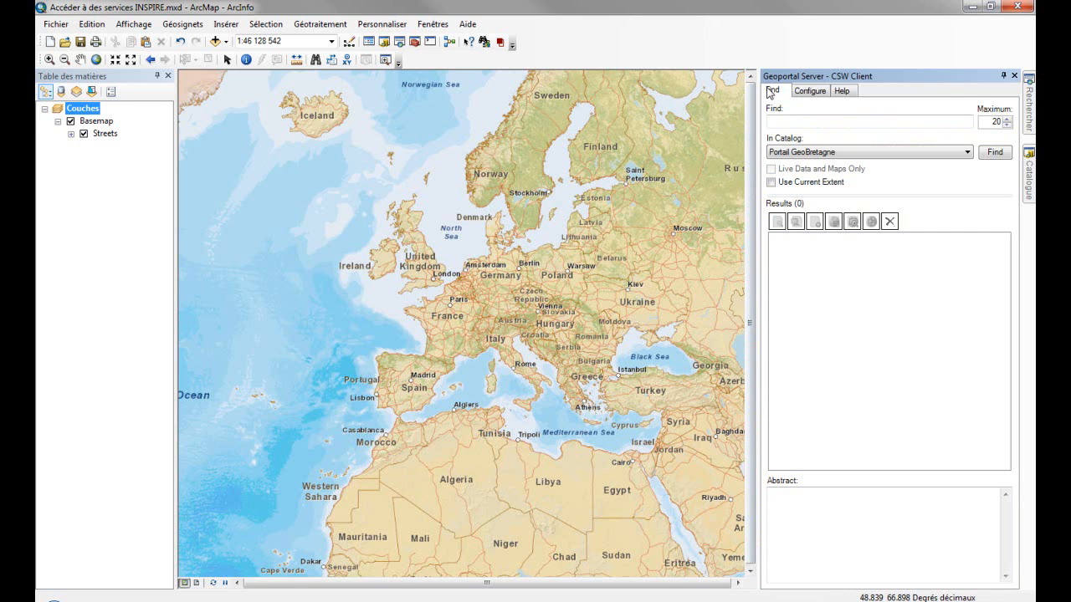
left_click(807, 94)
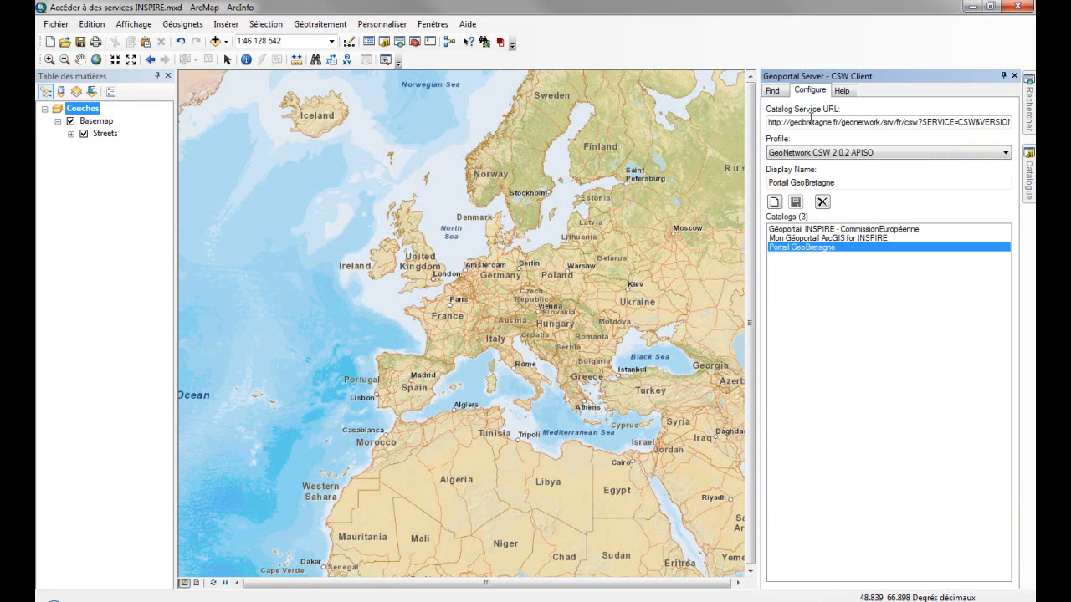
left_click_drag(771, 123, 1012, 124)
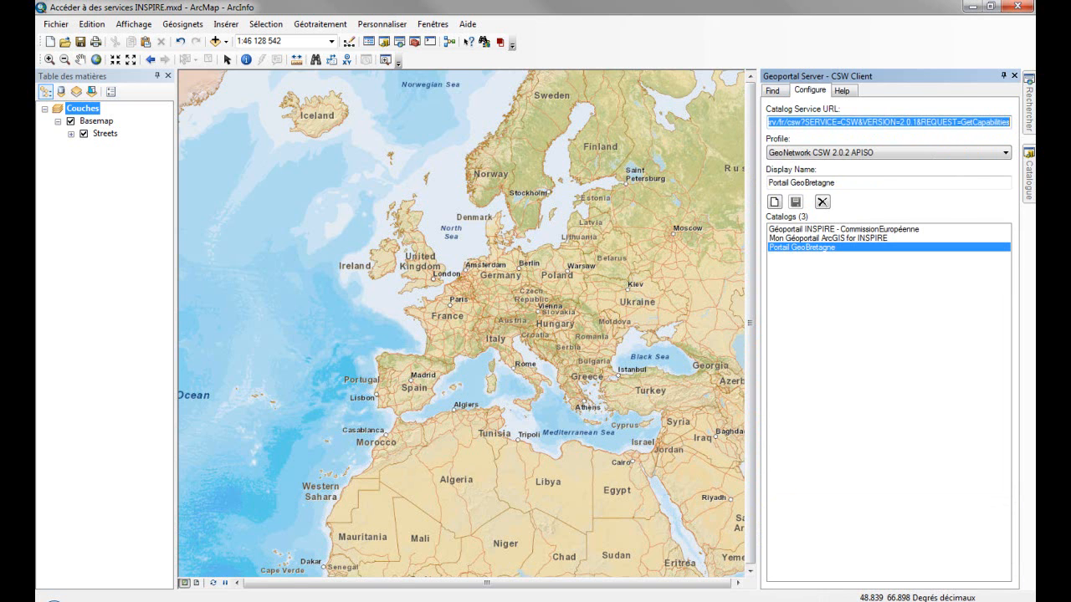
left_click(1004, 154)
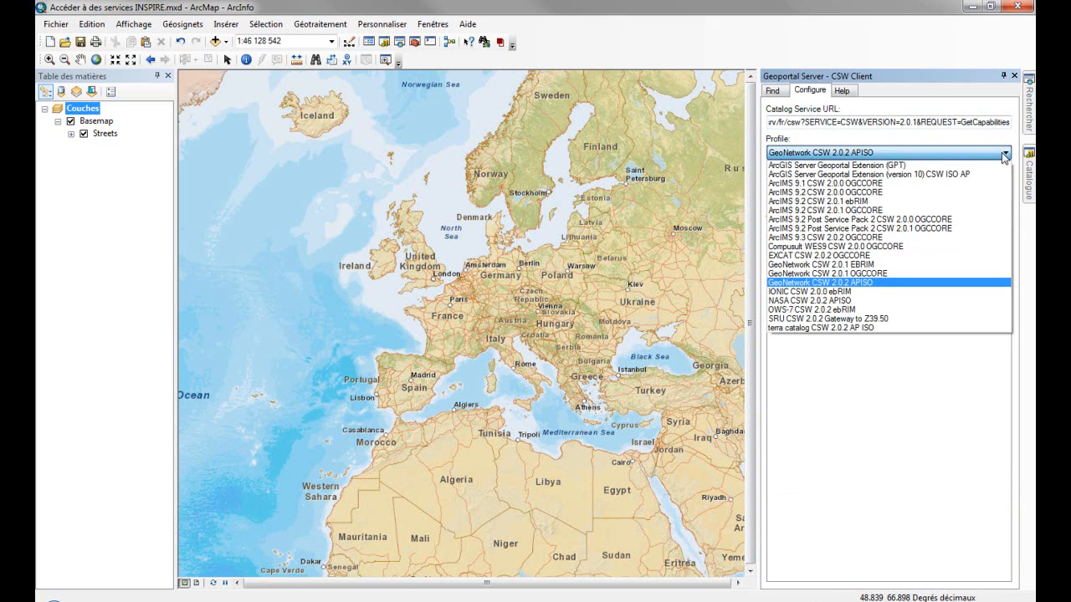
left_click(1005, 157)
left_click(979, 183)
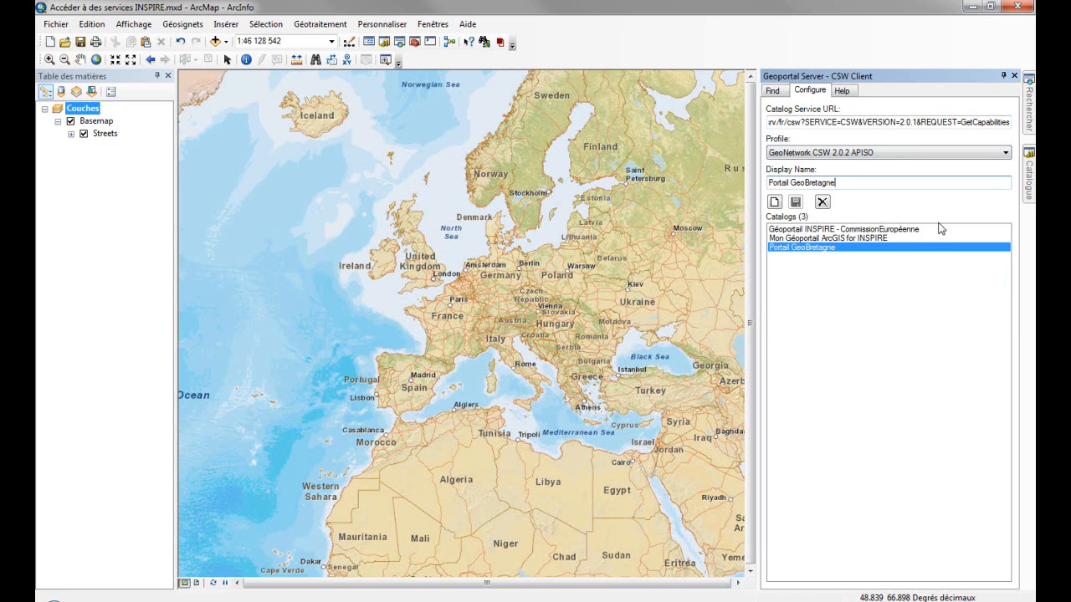
left_click(874, 240)
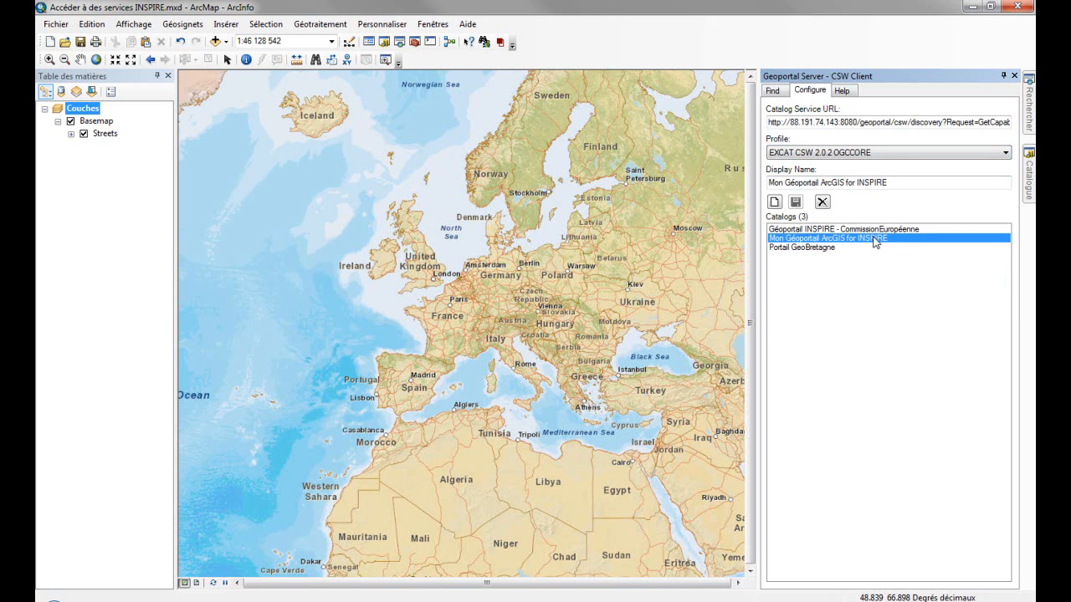
left_click(880, 230)
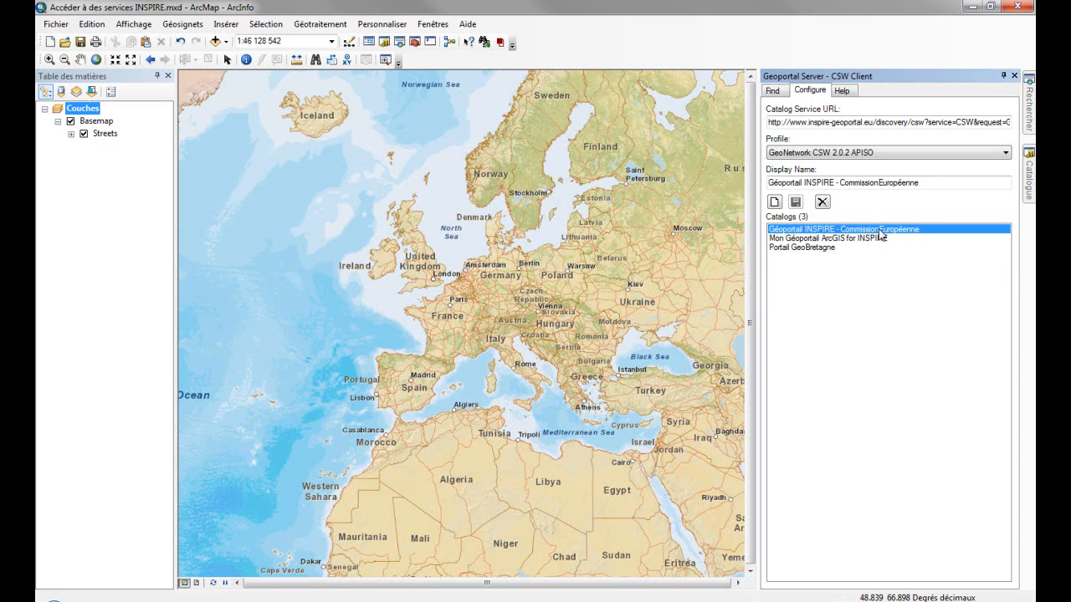
- Search the Portail GeoBretagne catalog for "écoles"
left_click(773, 91)
left_click(801, 153)
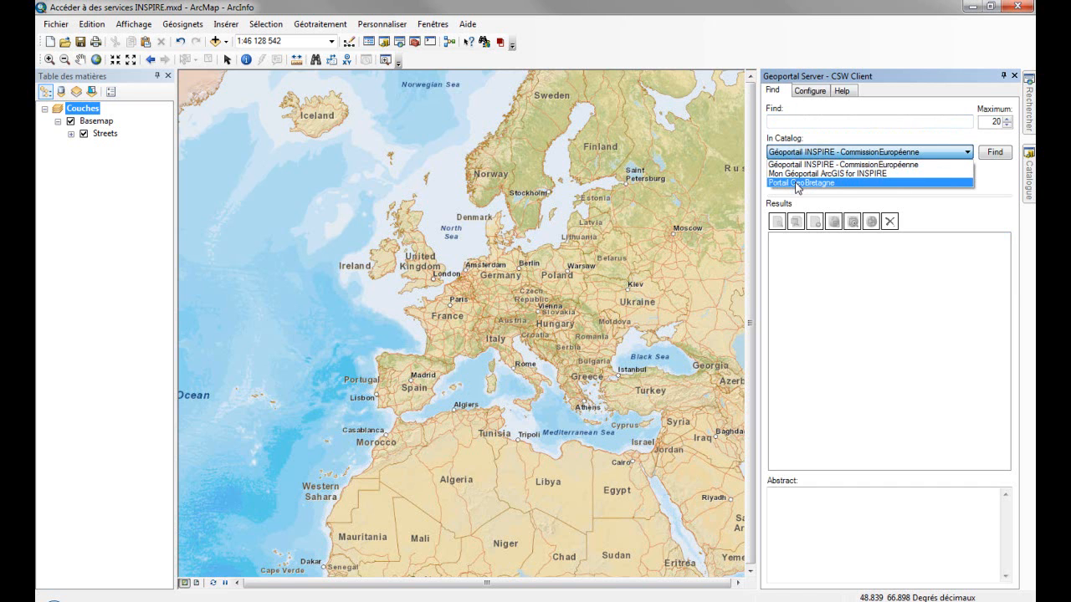
left_click(797, 183)
left_click(801, 121)
type("écoles")
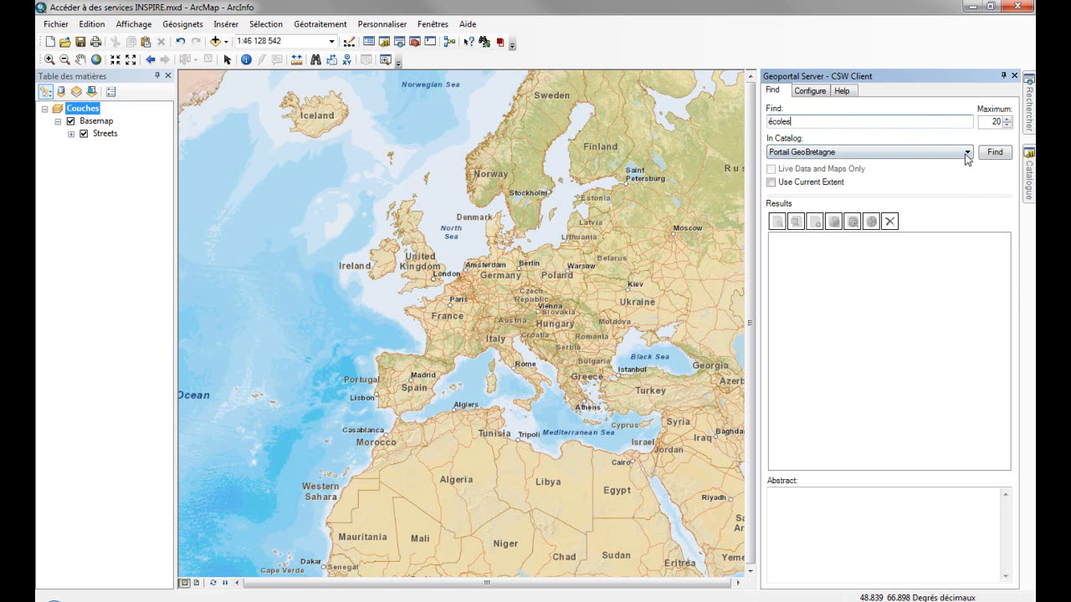
left_click(992, 152)
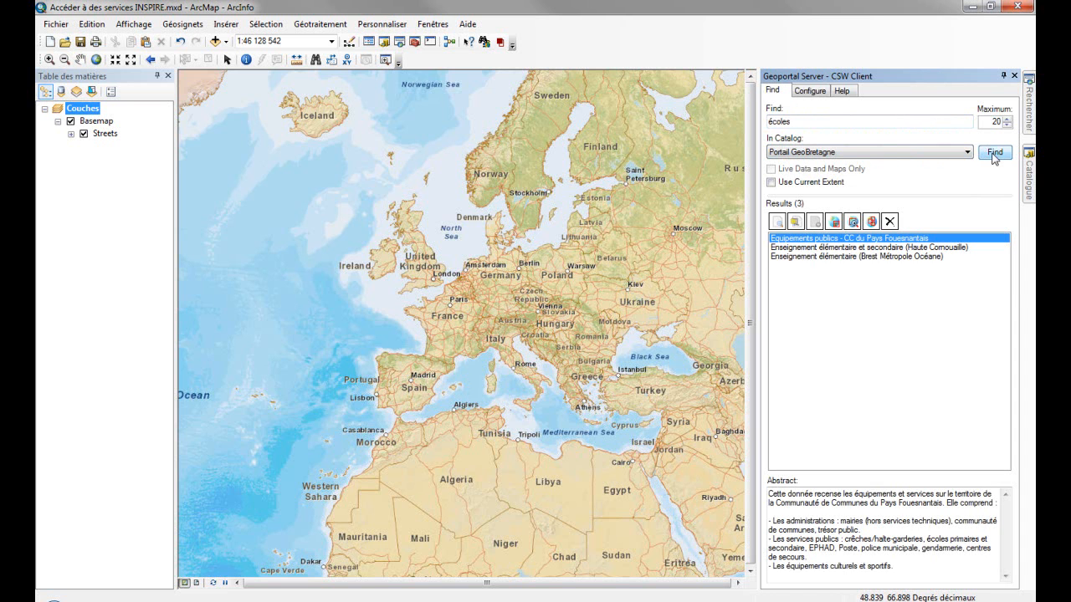
- Zoom the map to the footprint of each result: Pays Fouesnantais, Haute Cornouaille and Brest Métropole Océane
left_click(853, 225)
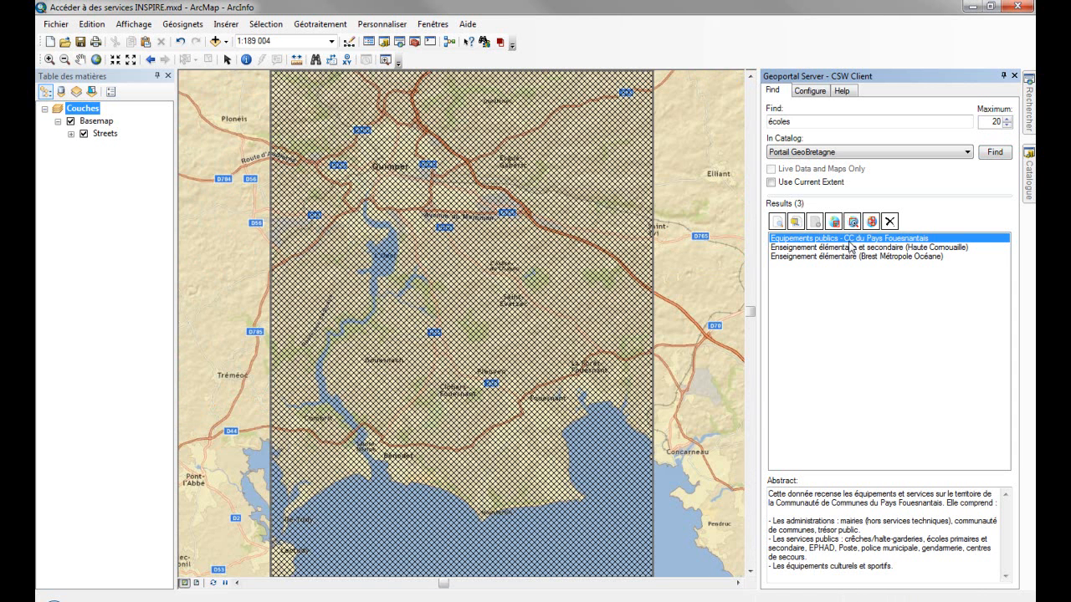
left_click(852, 247)
left_click(853, 223)
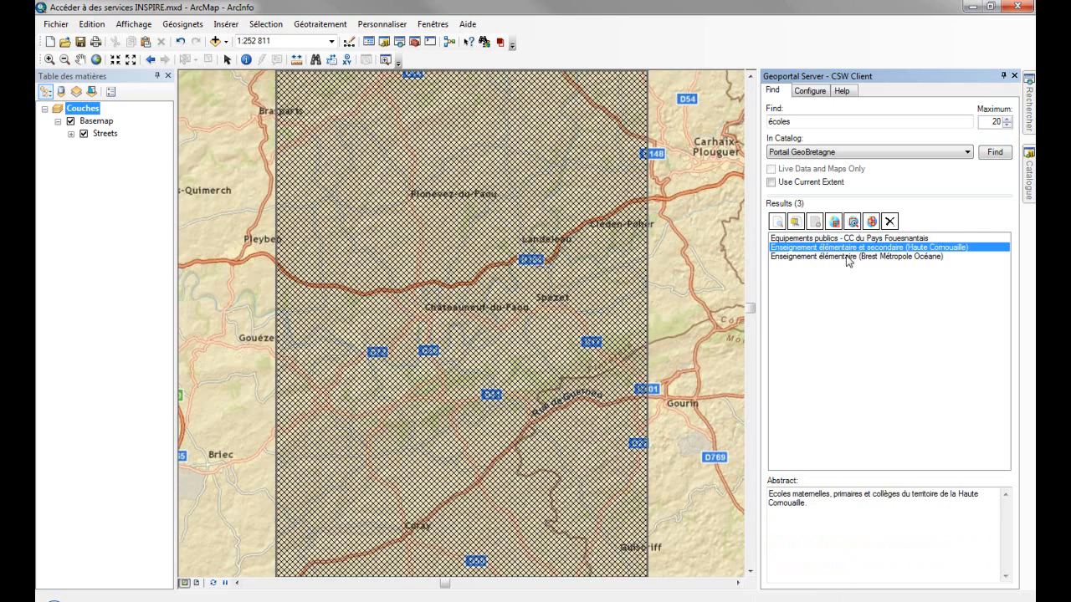
left_click(848, 257)
left_click(853, 223)
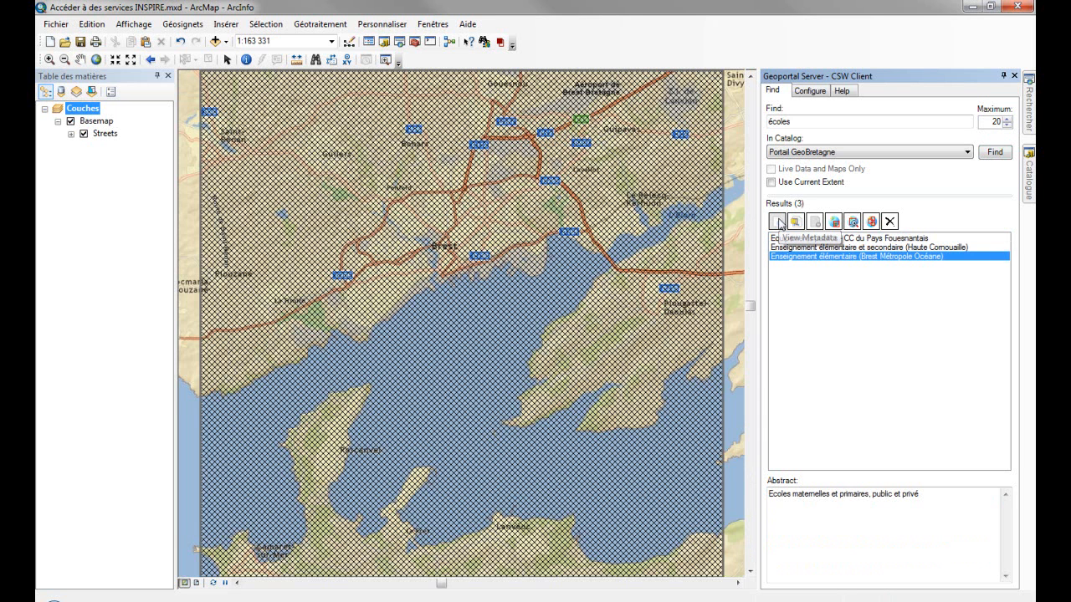
- View the metadata of the Brest Métropole Océane elementary education record, and clear the footprints from the map
left_click(778, 223)
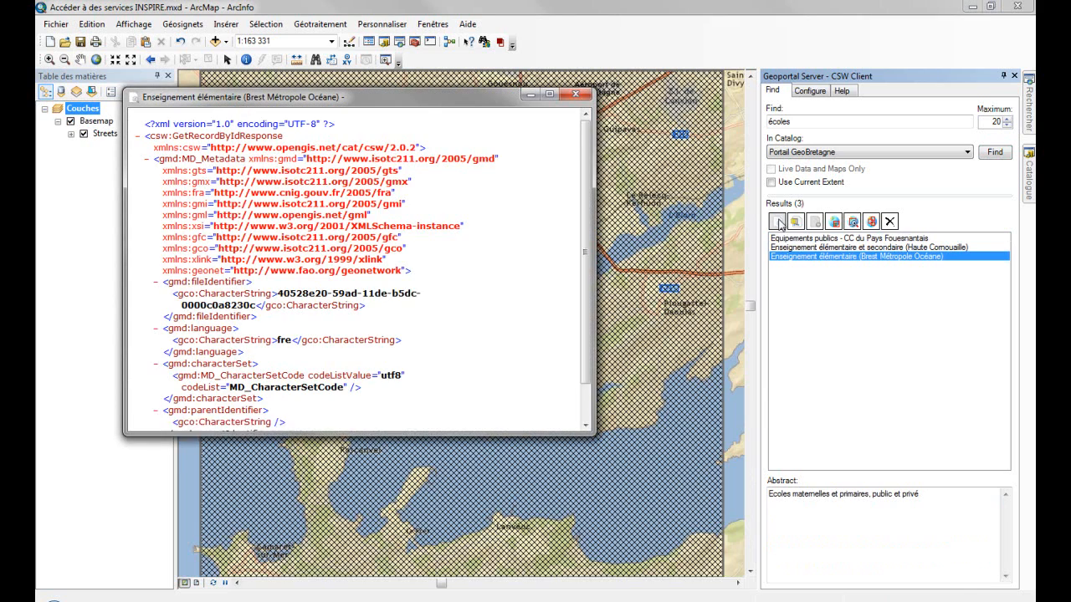
left_click_drag(584, 126, 579, 280)
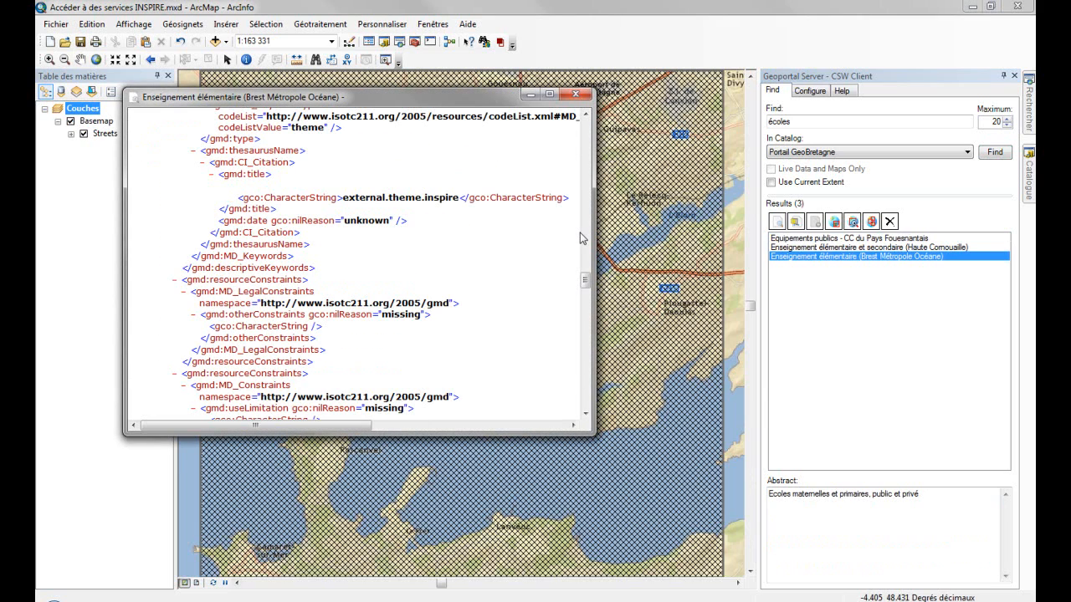
left_click(575, 94)
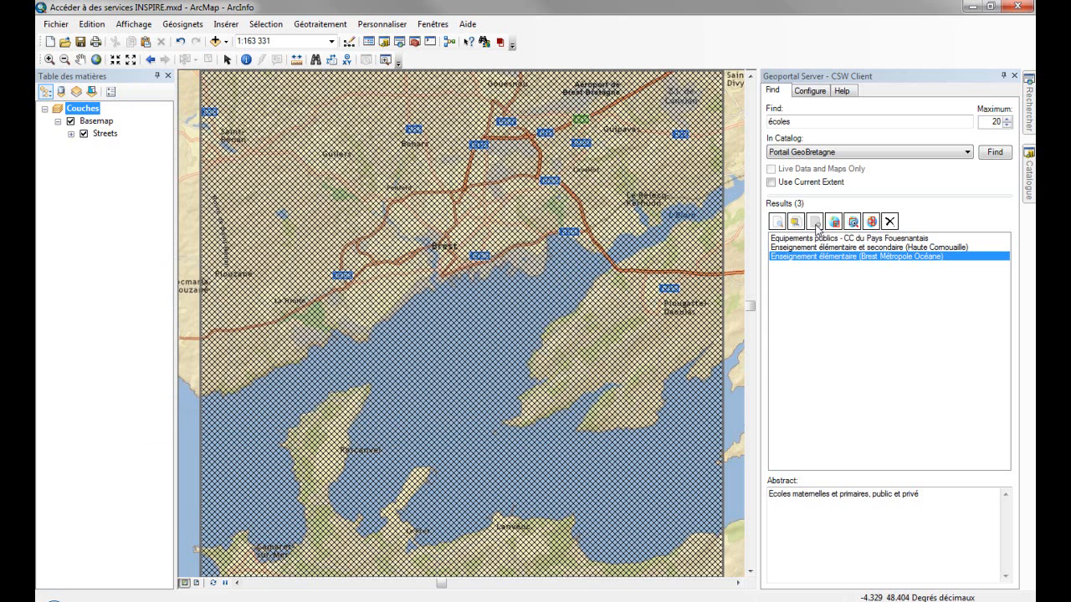
left_click(890, 222)
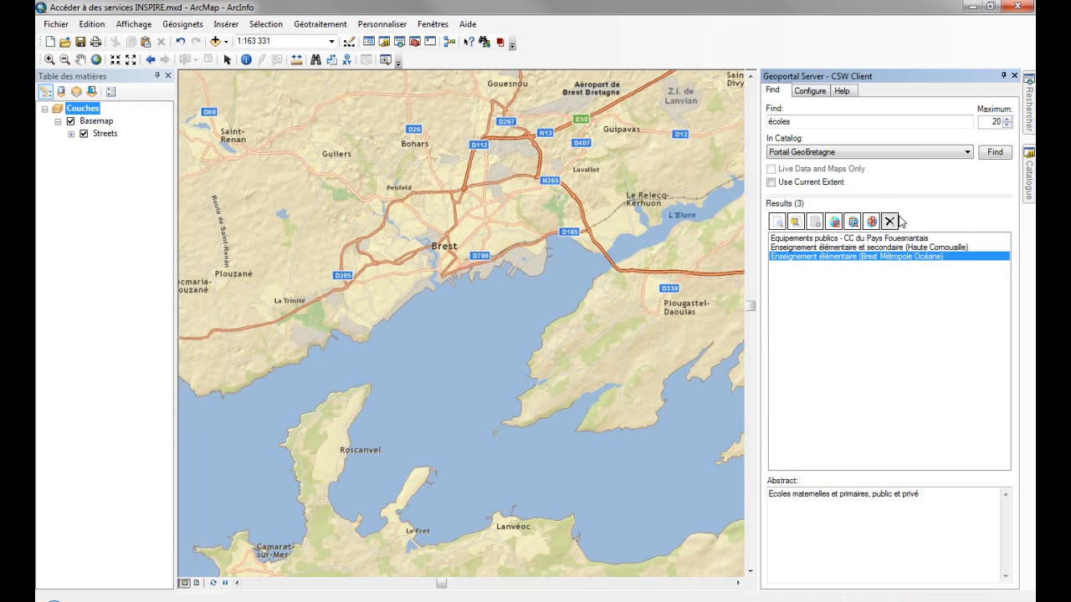
- Search the Géoportail INSPIRE - CommissionEuropéenne catalog for "river"
left_click(967, 151)
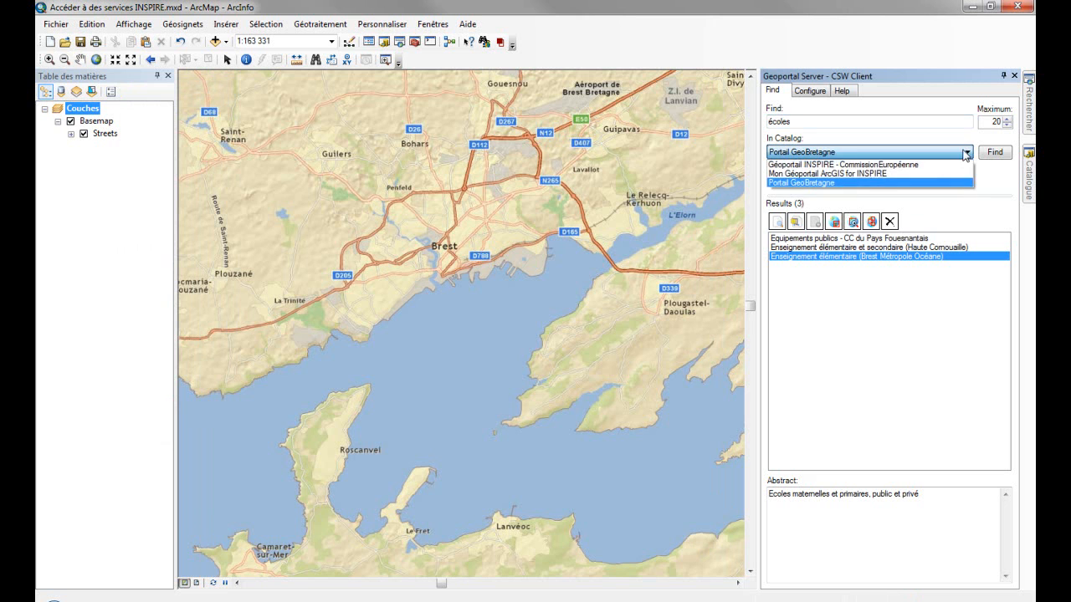
left_click(920, 165)
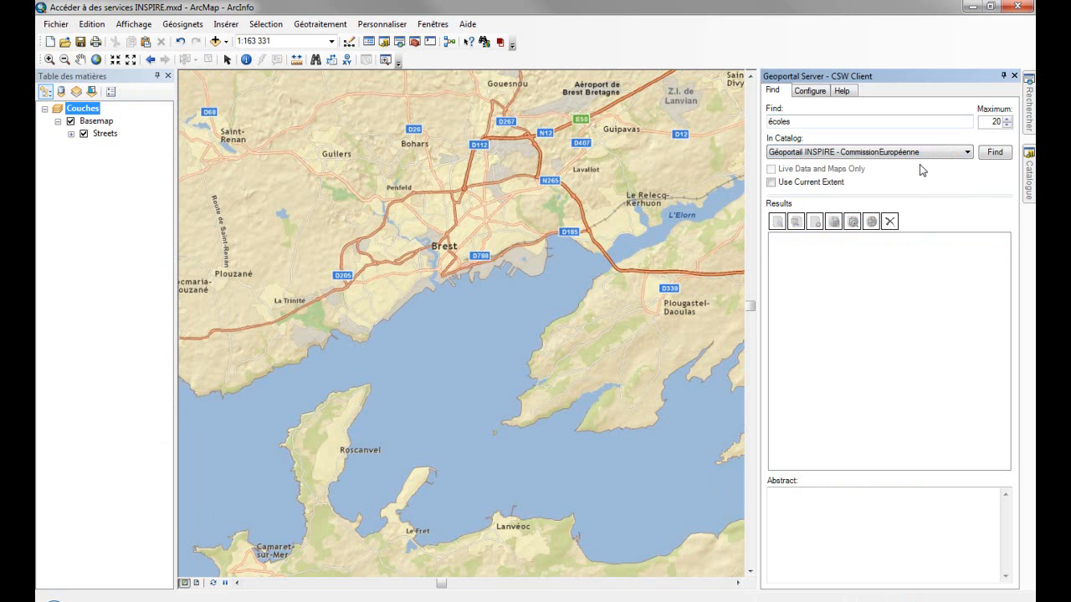
double_click(818, 124)
type("river")
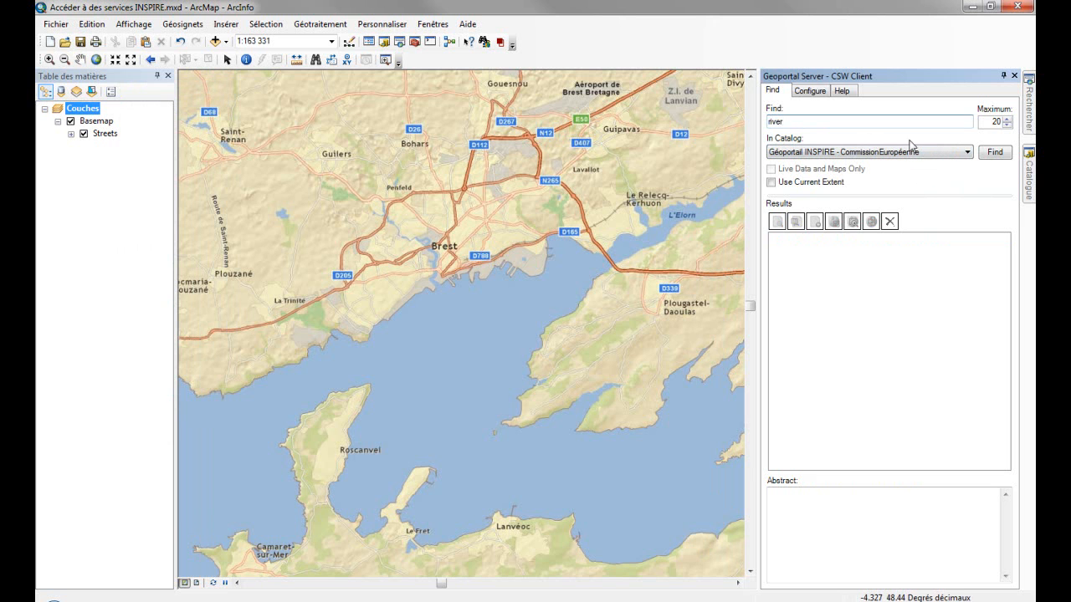
left_click(988, 152)
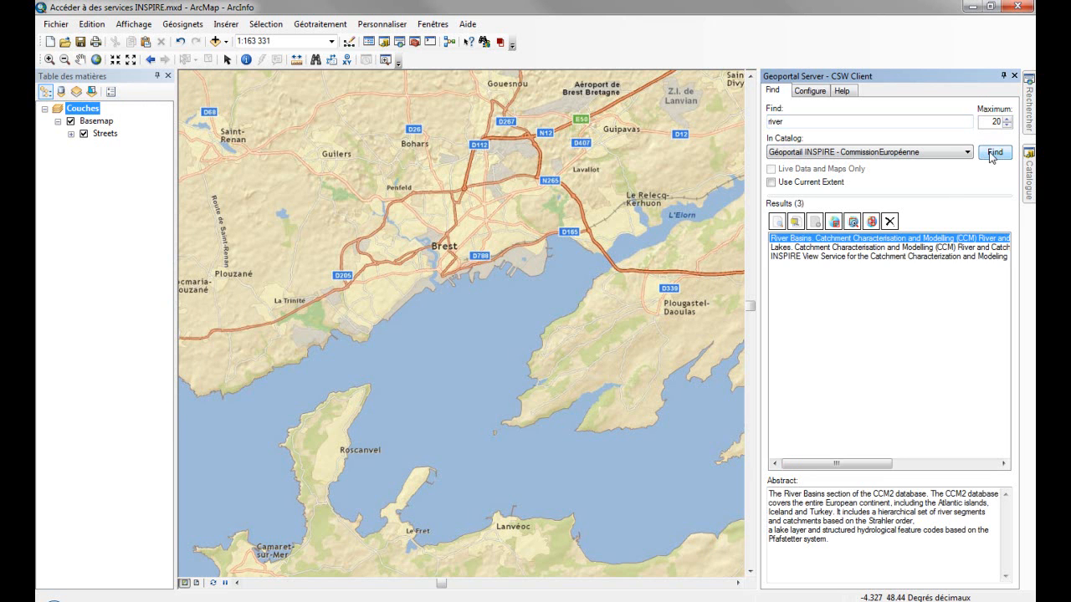
- Check the footprint of the INSPIRE View Service for the Catchment Characterization and Modeling result, clear it and add the service to the map
left_click(878, 257)
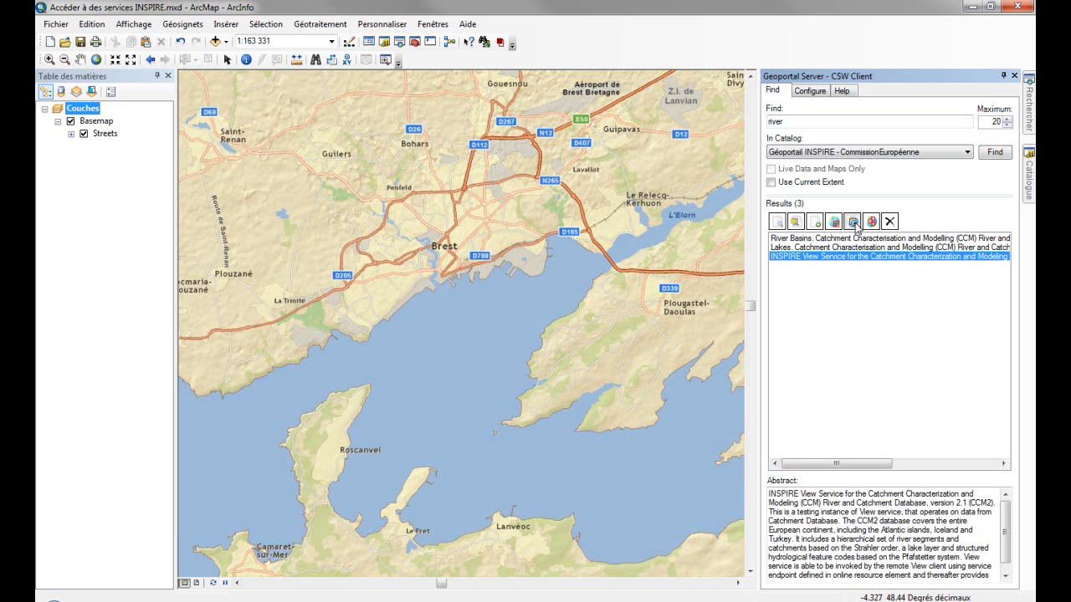
left_click(853, 222)
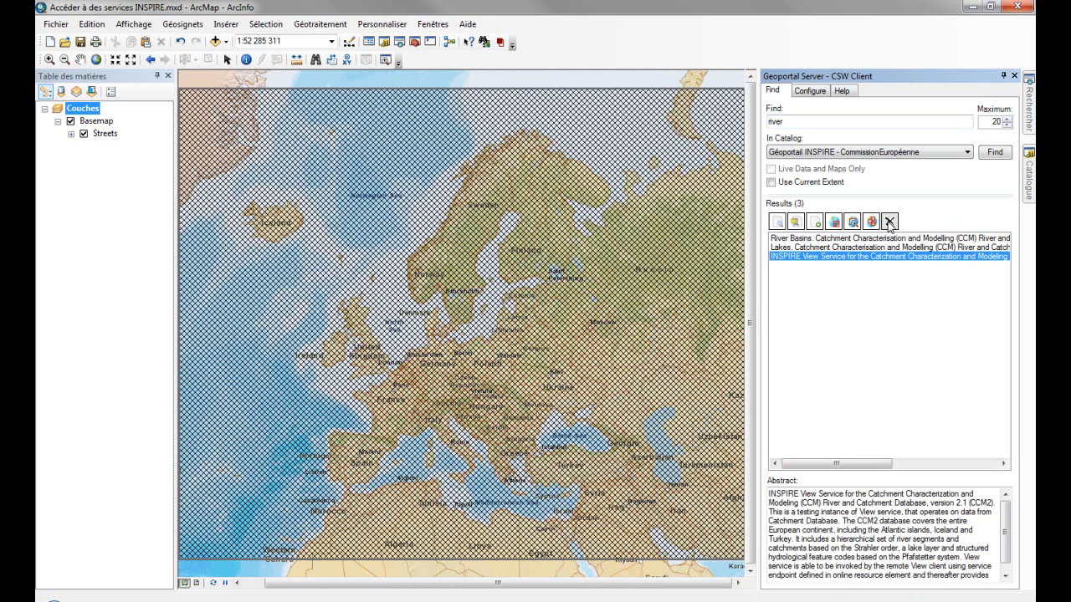
left_click(889, 222)
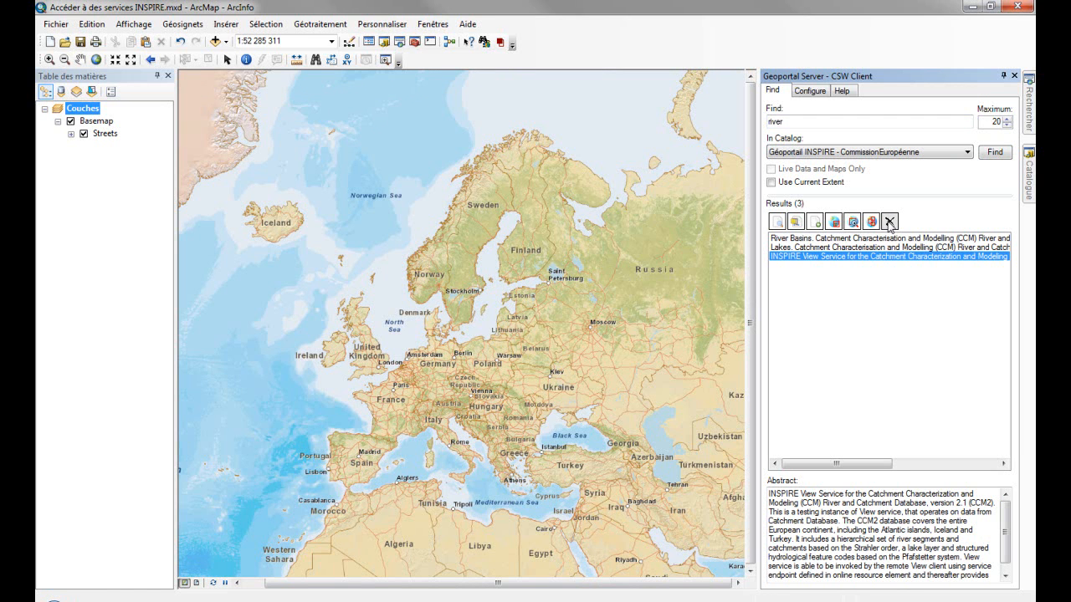
left_click(815, 223)
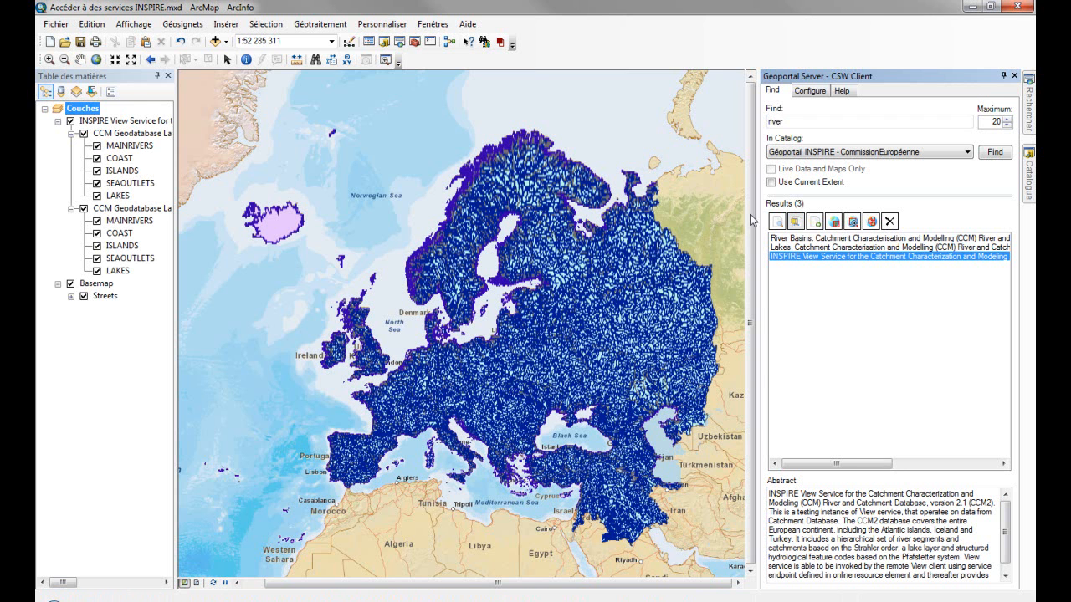
- Hide the ISLANDS and SEAOUTLETS sublayers and the second CCM Geodatabase group, with the map focused on Brittany
left_click(49, 60)
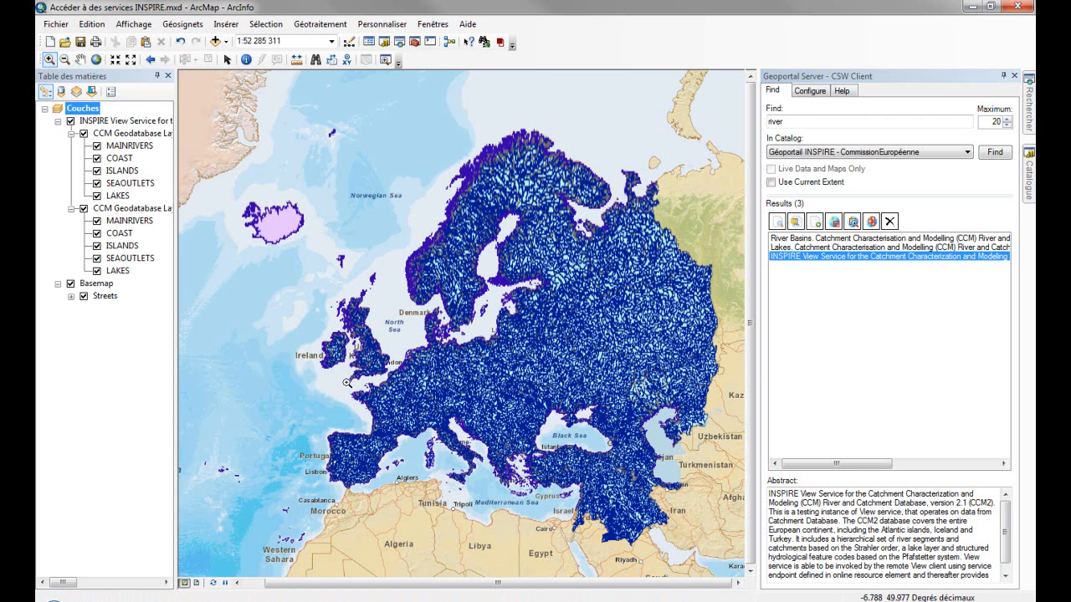
left_click_drag(348, 383, 374, 408)
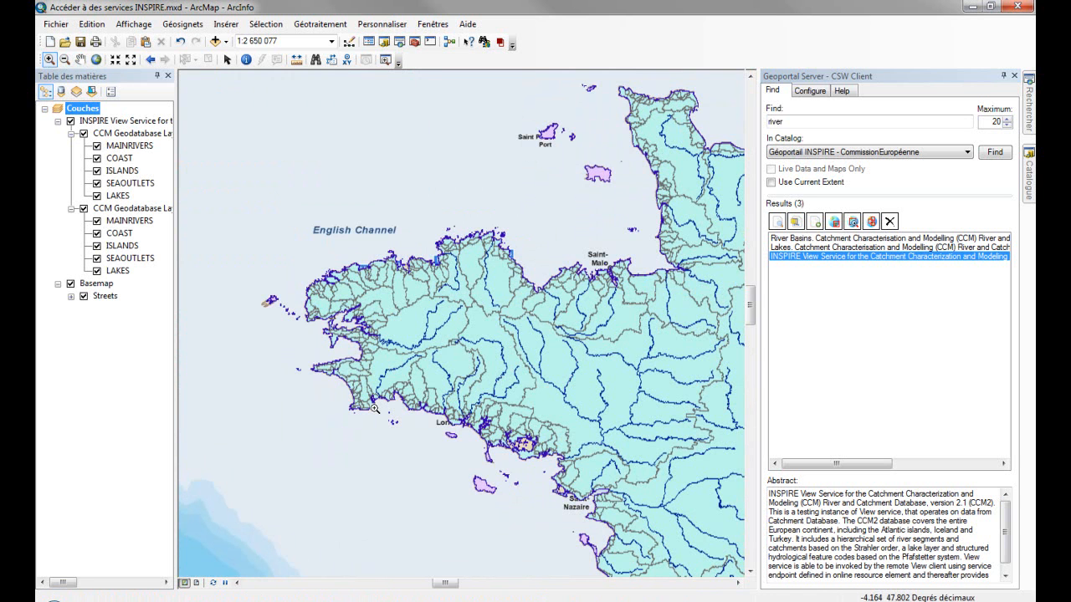
left_click(71, 208)
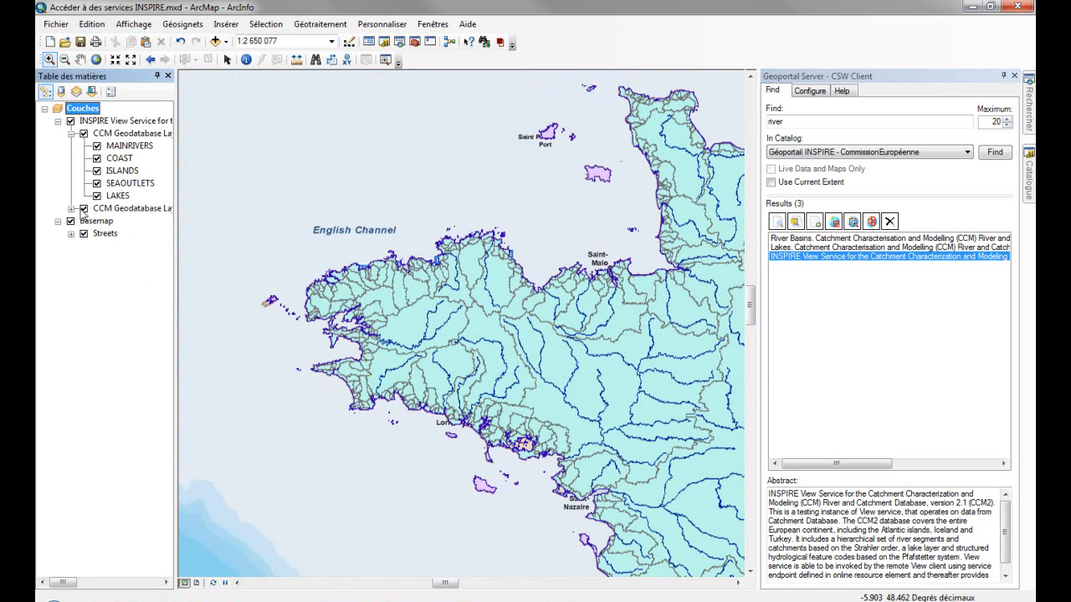
left_click(97, 172)
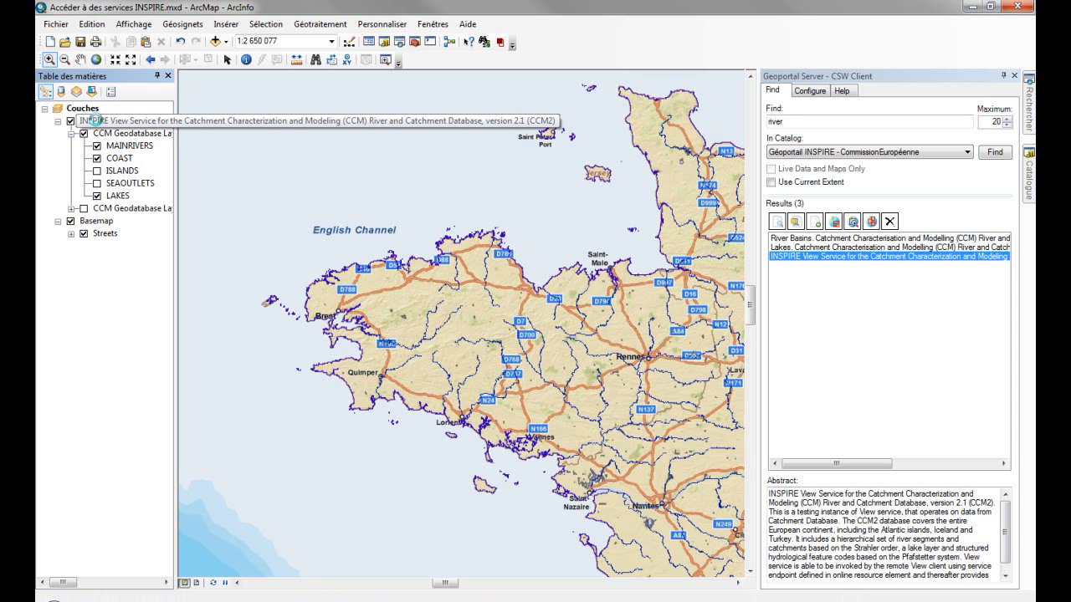
- Set the INSPIRE View Service layer's transparency to 20 % and check its WMS server address in the data source properties
double_click(100, 121)
left_click(514, 346)
type("20")
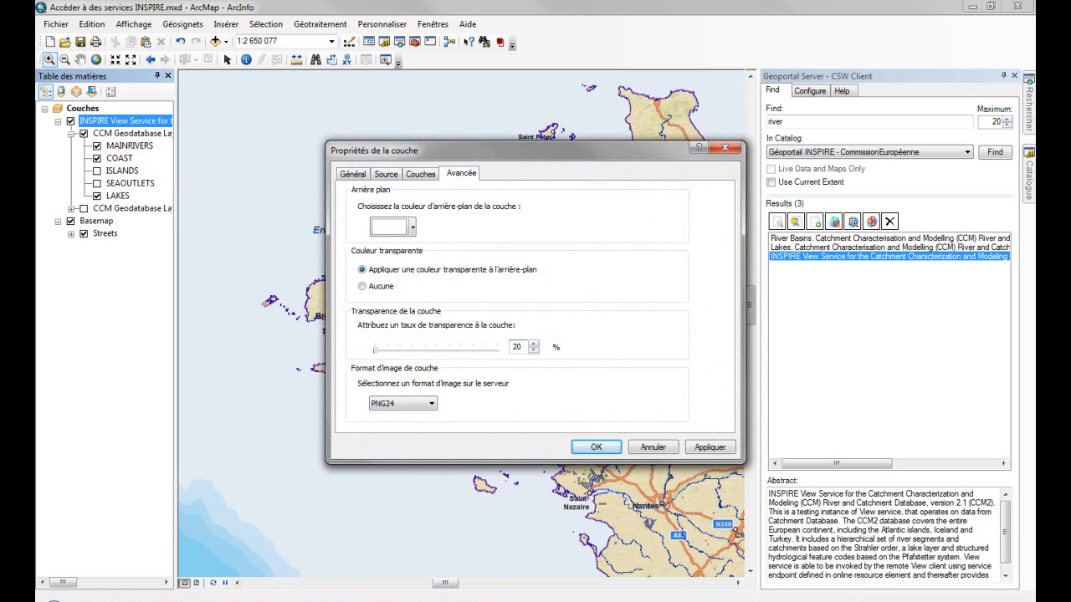
left_click(390, 178)
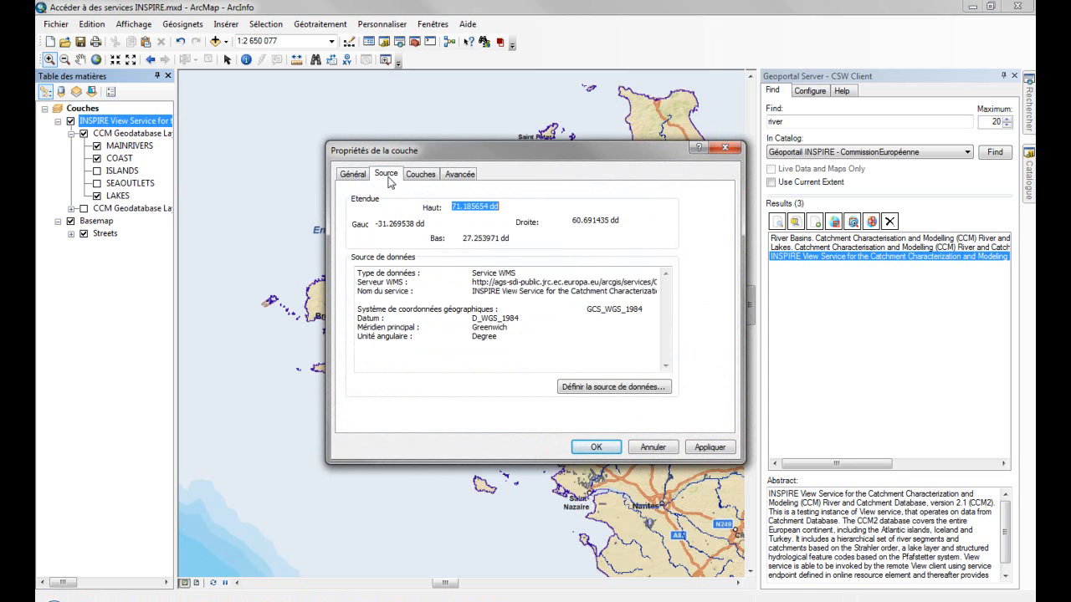
left_click_drag(473, 275, 669, 280)
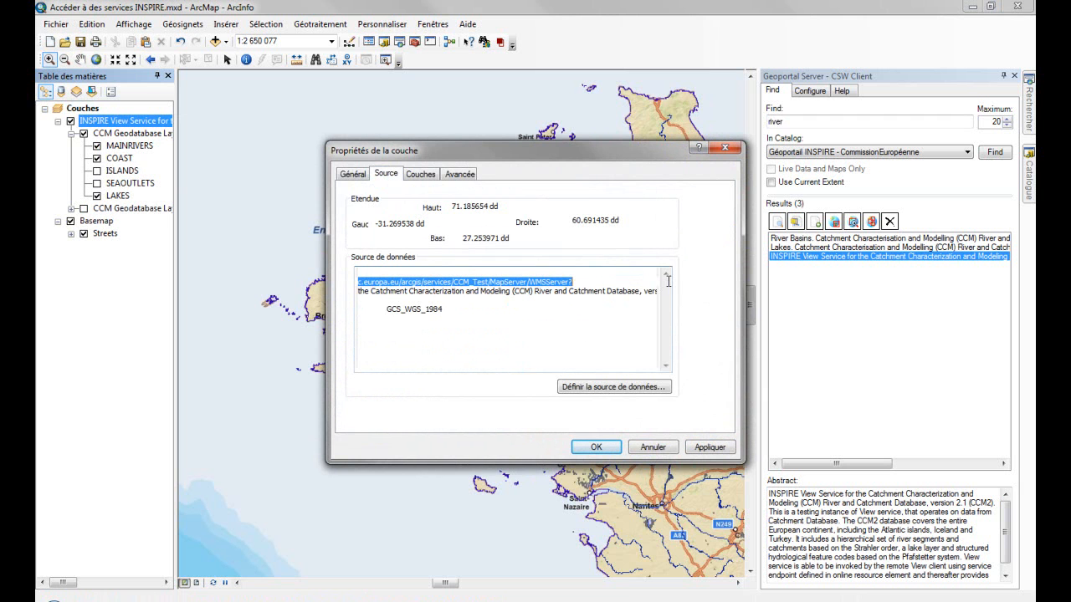
left_click(599, 447)
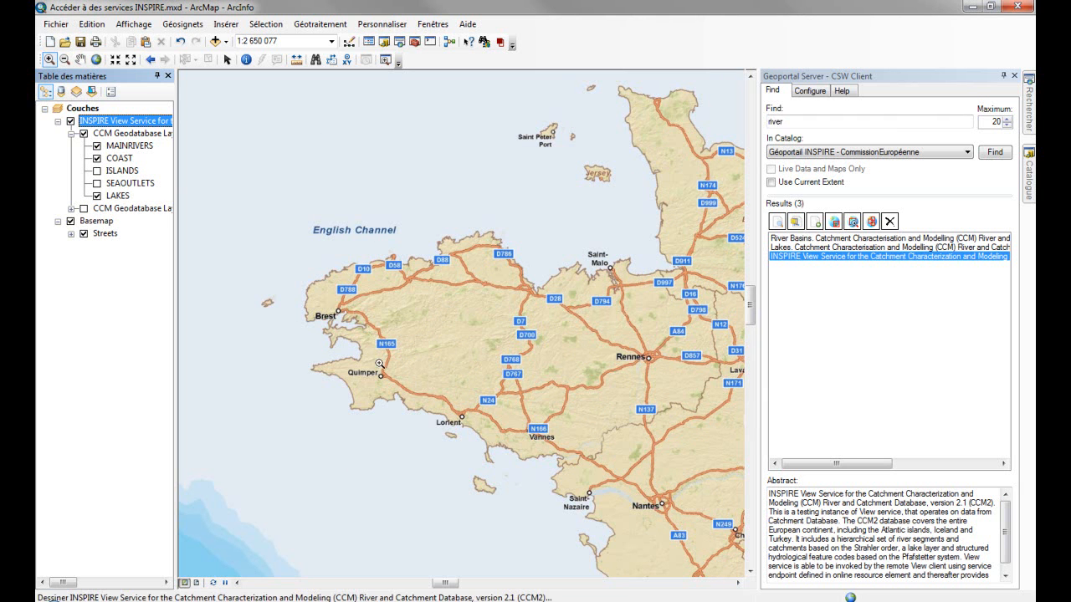
- Show the SEAOUTLETS sublayer again and identify the main river east of Brest to examine its attributes, including INT_NAME
left_click(96, 184)
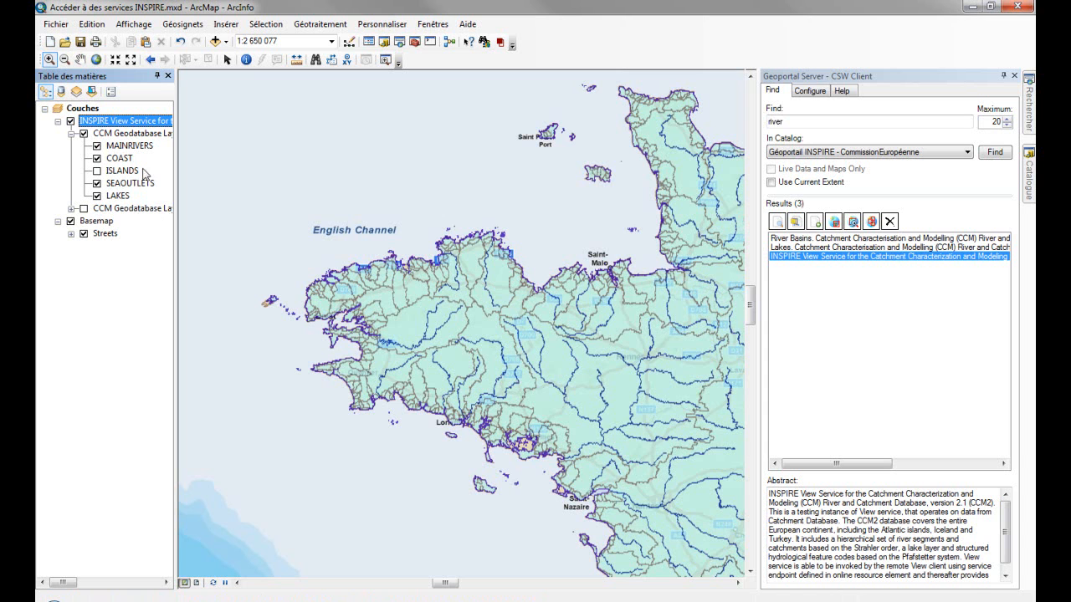
left_click(246, 59)
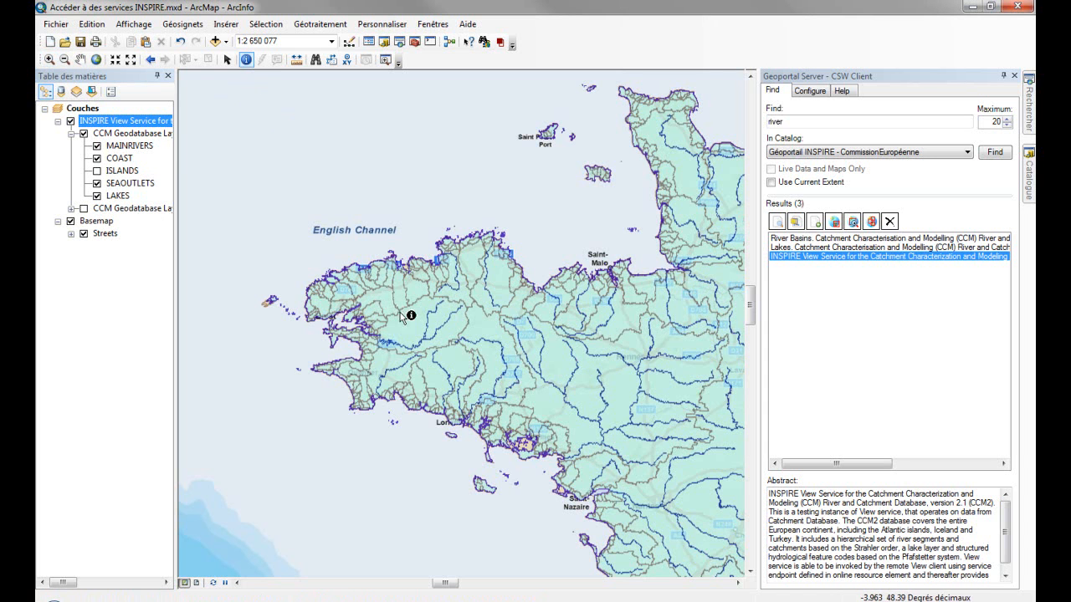
left_click(427, 325)
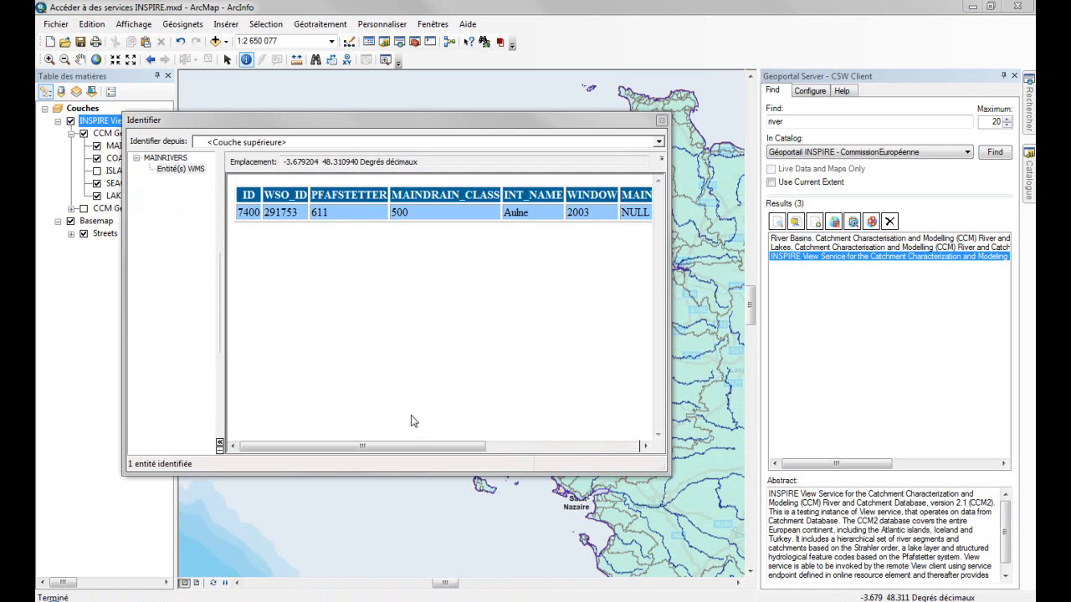
left_click_drag(400, 450, 527, 447)
left_click_drag(299, 214, 268, 217)
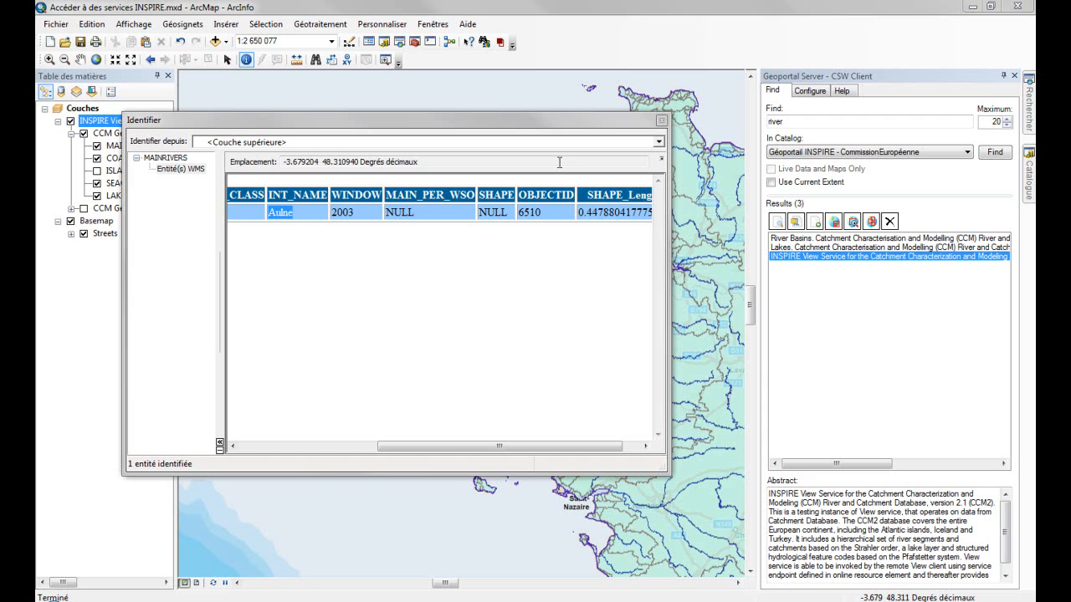
left_click(662, 122)
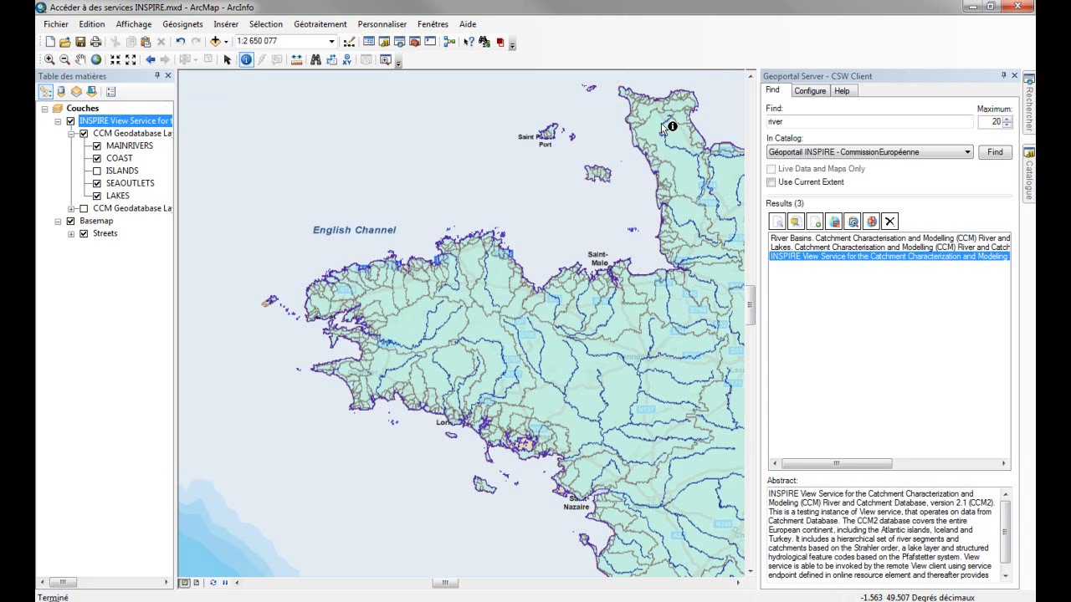